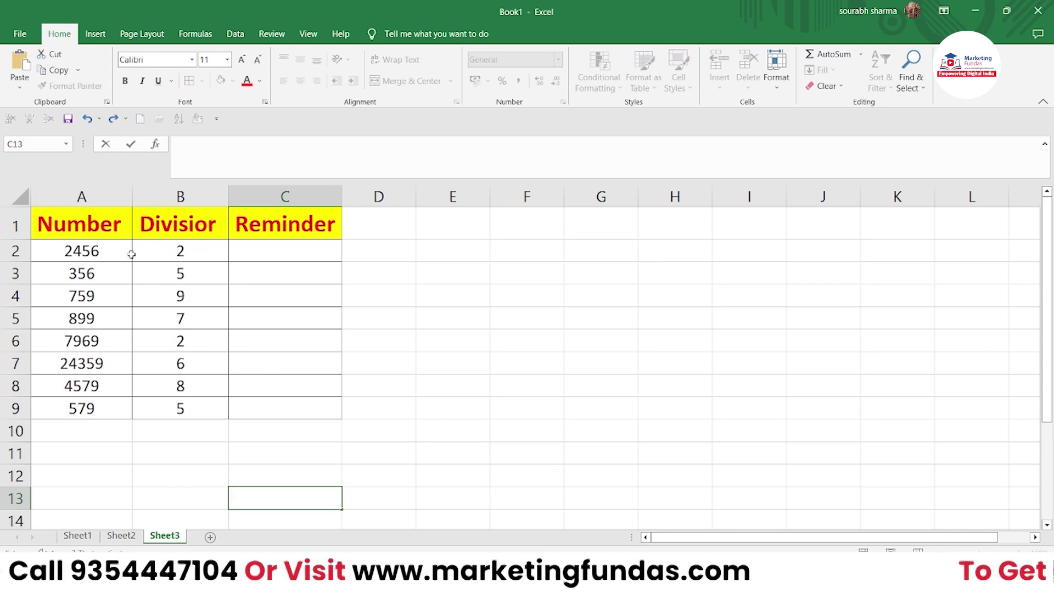
- Calculate the remainder for the first number by entering =MOD(A2,B2) in cell C2
{"action": "left_click", "coordinate": [289, 248]}
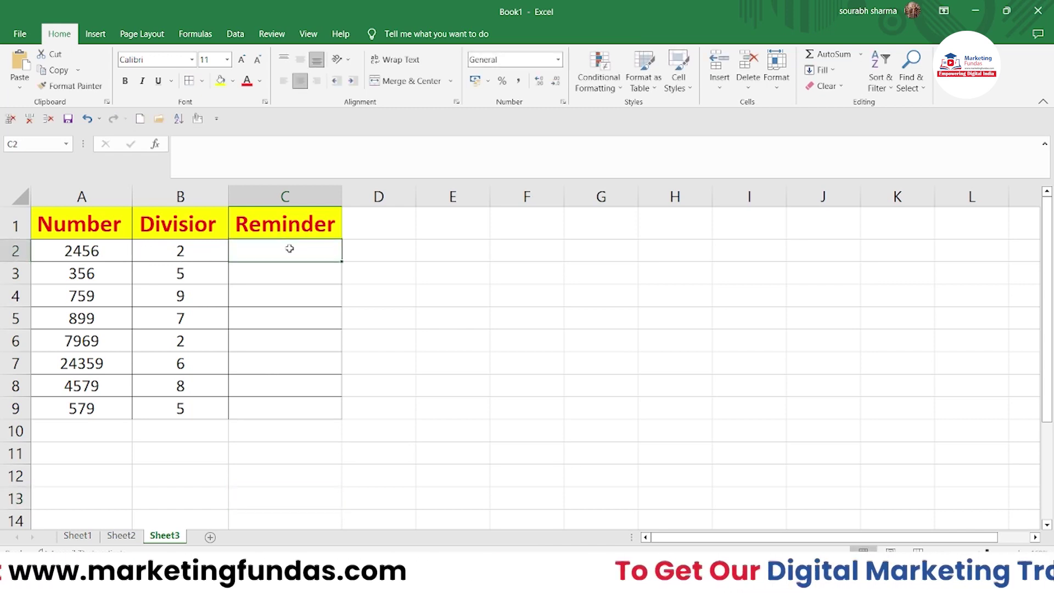
{"action": "type", "text": "="}
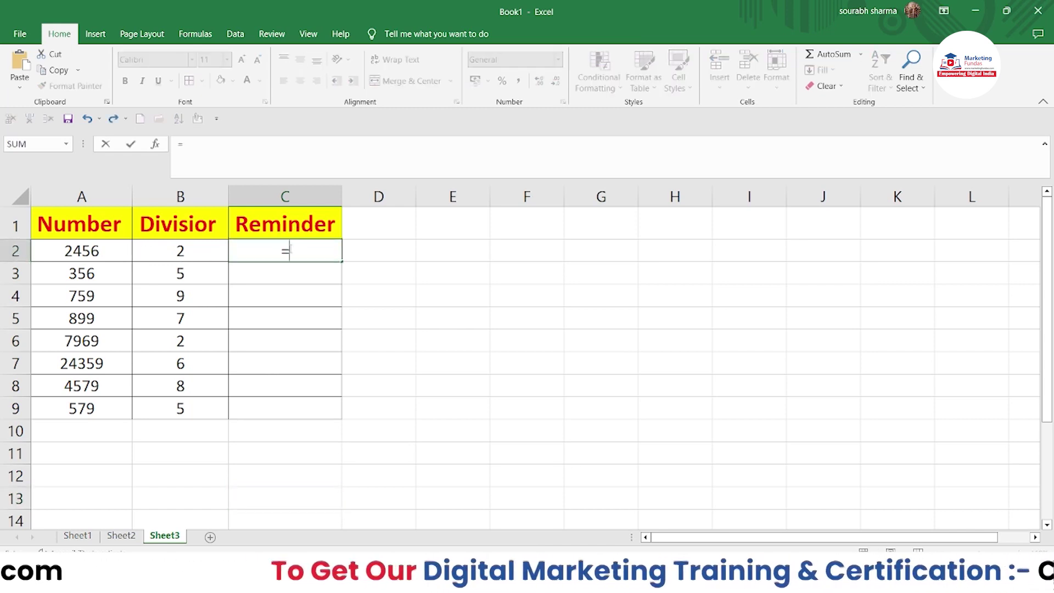
{"action": "type", "text": "m"}
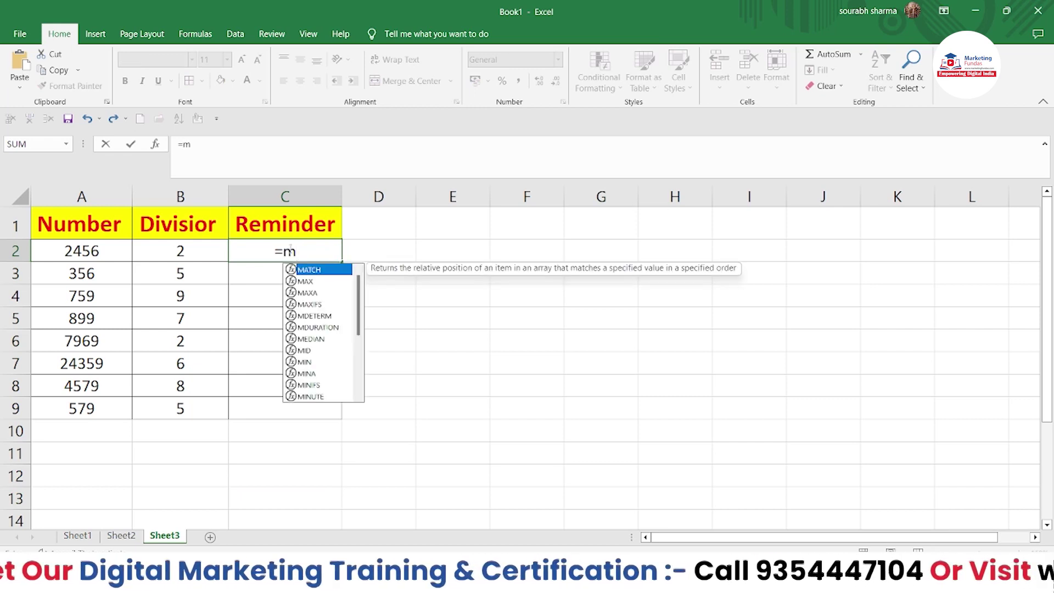
{"action": "type", "text": "od"}
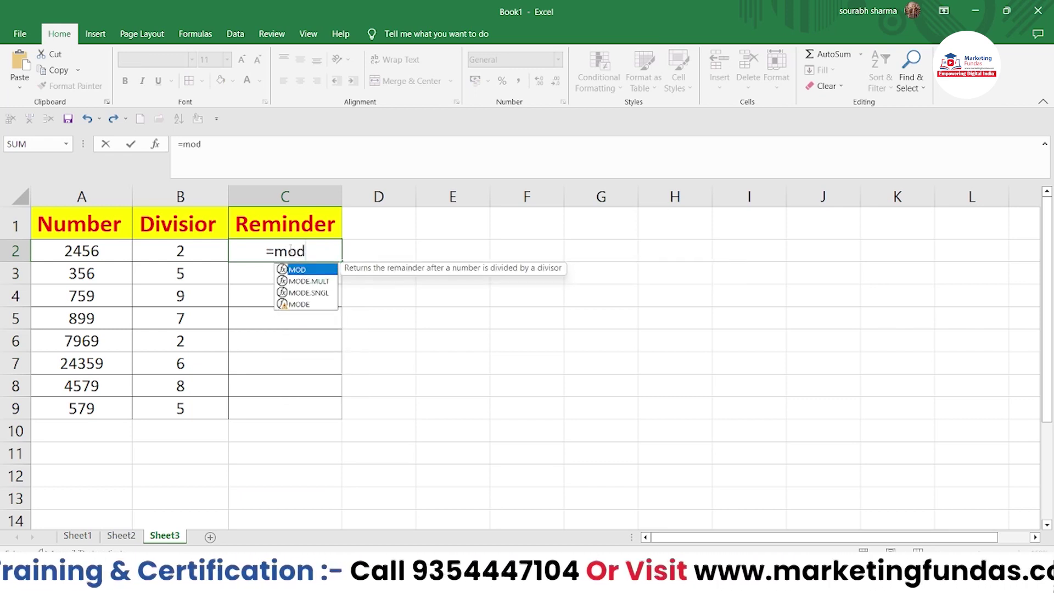
{"action": "type", "text": "("}
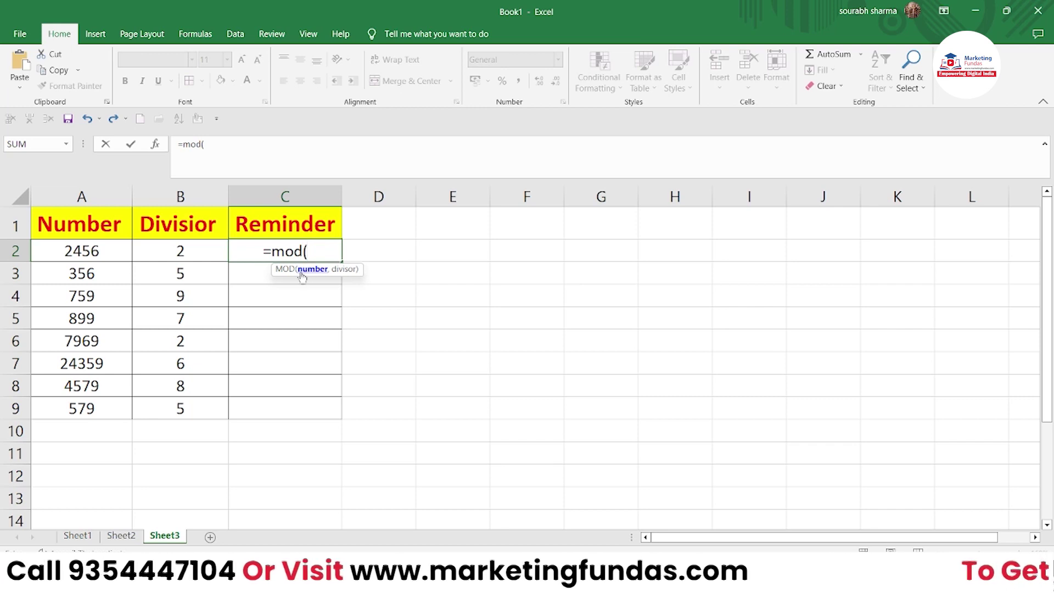
{"action": "left_click", "coordinate": [92, 252]}
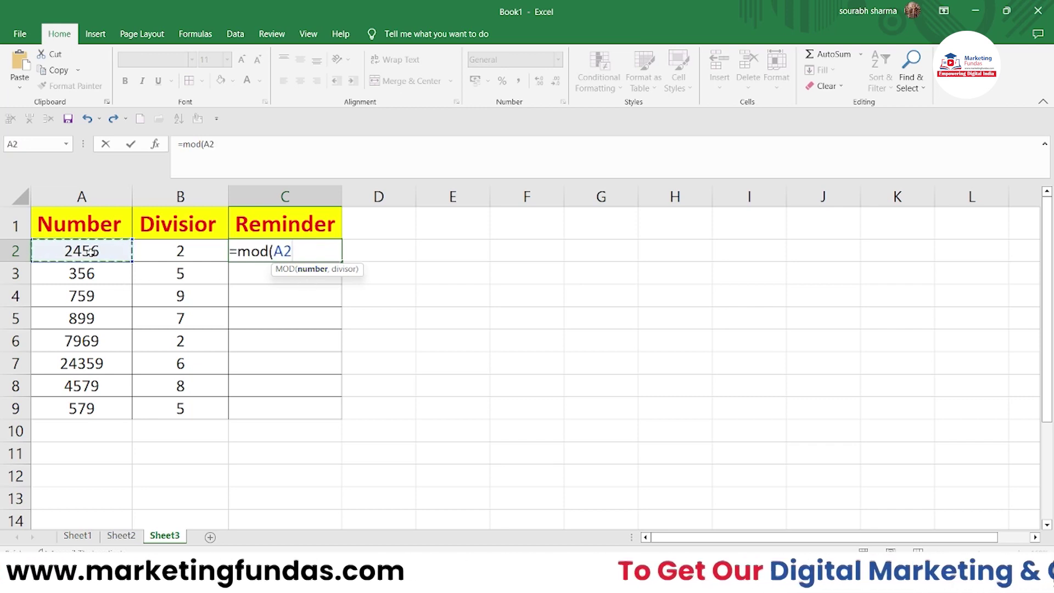
{"action": "type", "text": ","}
{"action": "left_click", "coordinate": [161, 251]}
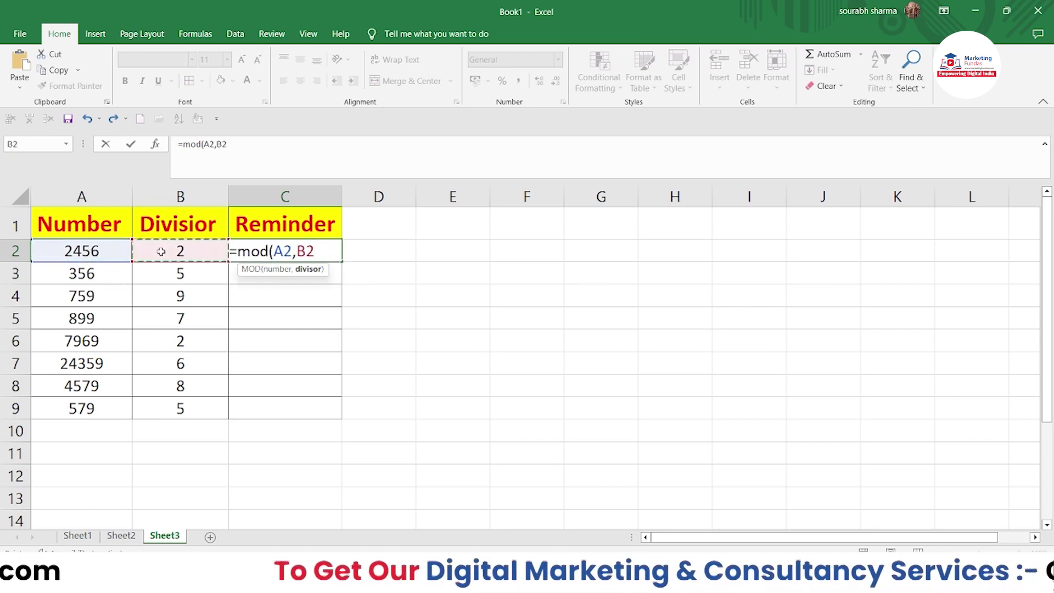
{"action": "type", "text": ")"}
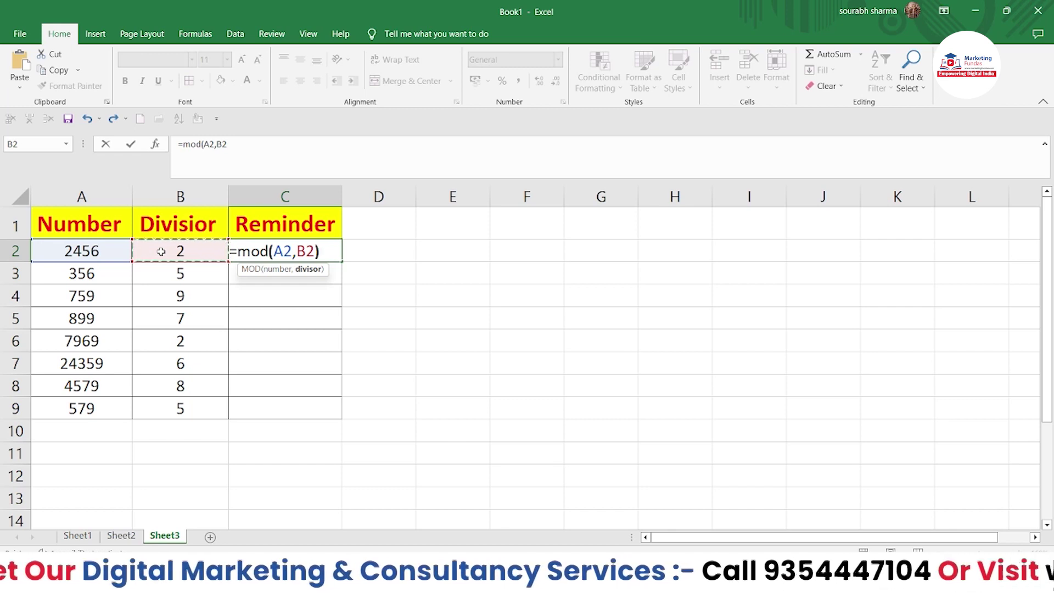
{"action": "key", "text": "Return"}
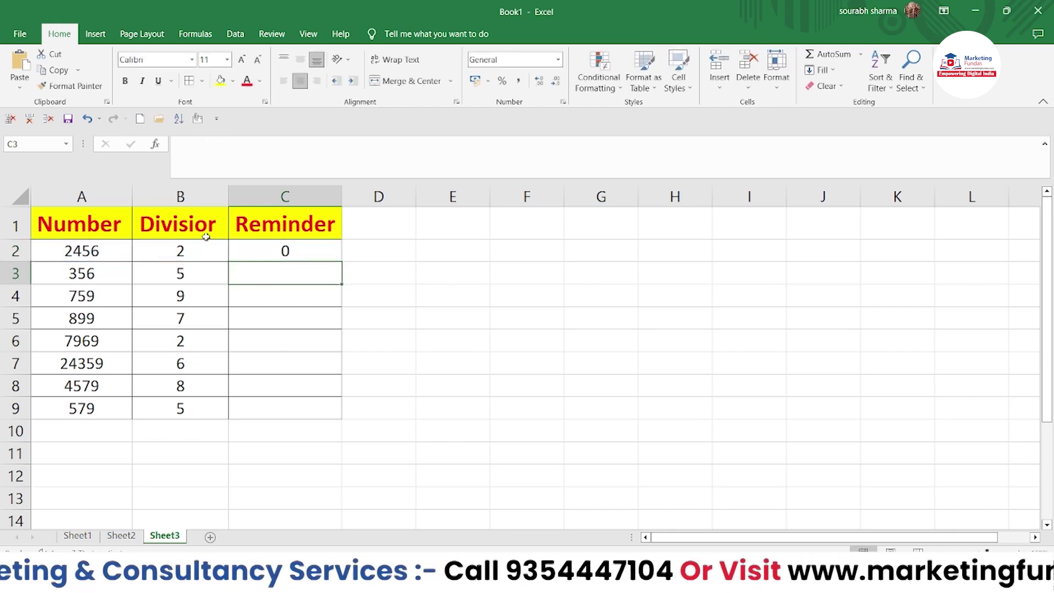
- Copy the remainder formula from C2 down through C9
{"action": "left_click", "coordinate": [264, 246]}
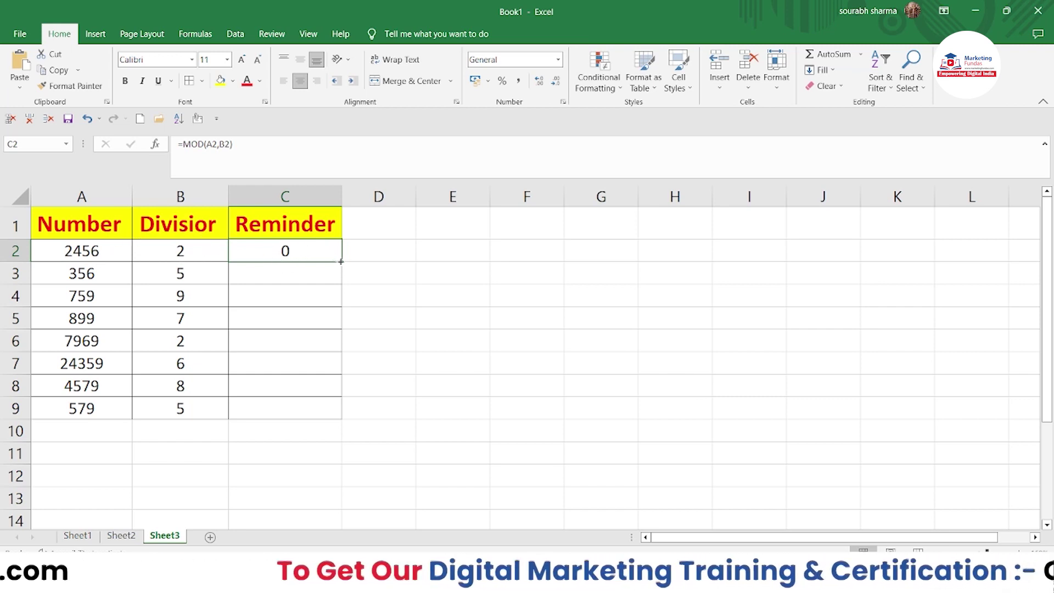
{"action": "left_click_drag", "start_coordinate": [342, 263], "coordinate": [340, 414]}
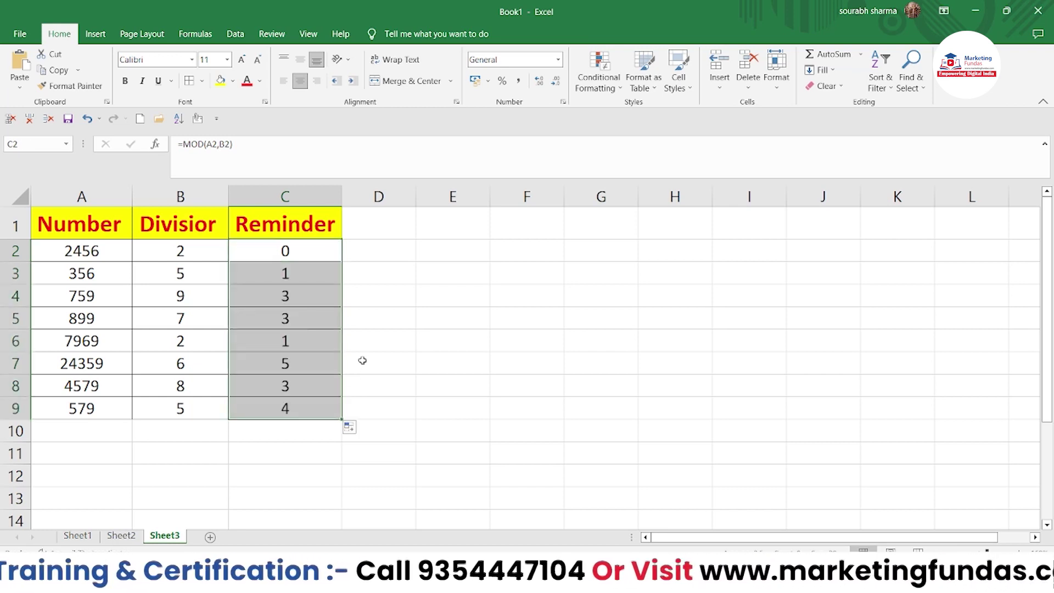
{"action": "left_click", "coordinate": [361, 384]}
{"action": "left_click_drag", "start_coordinate": [317, 254], "coordinate": [314, 409]}
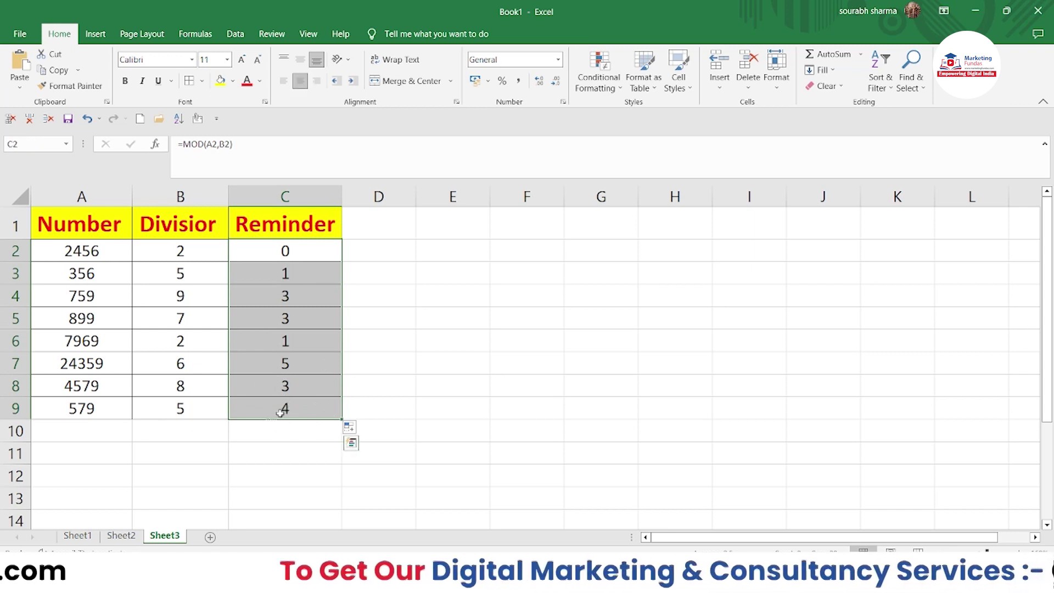
{"action": "double_click", "coordinate": [374, 319]}
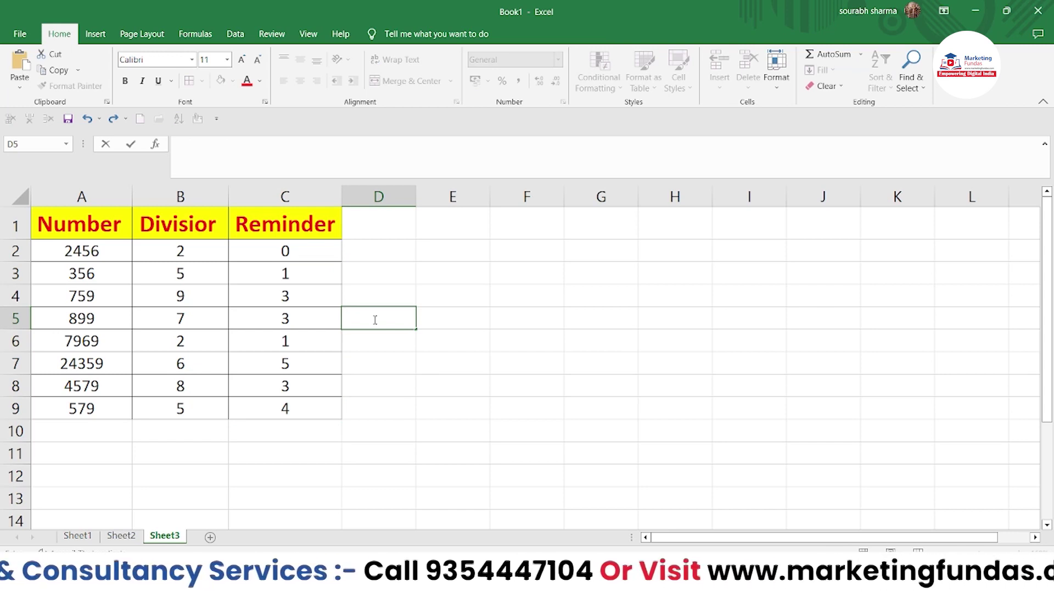
{"action": "left_click_drag", "start_coordinate": [266, 257], "coordinate": [253, 409]}
{"action": "left_click", "coordinate": [382, 232]}
{"action": "double_click", "coordinate": [381, 232]}
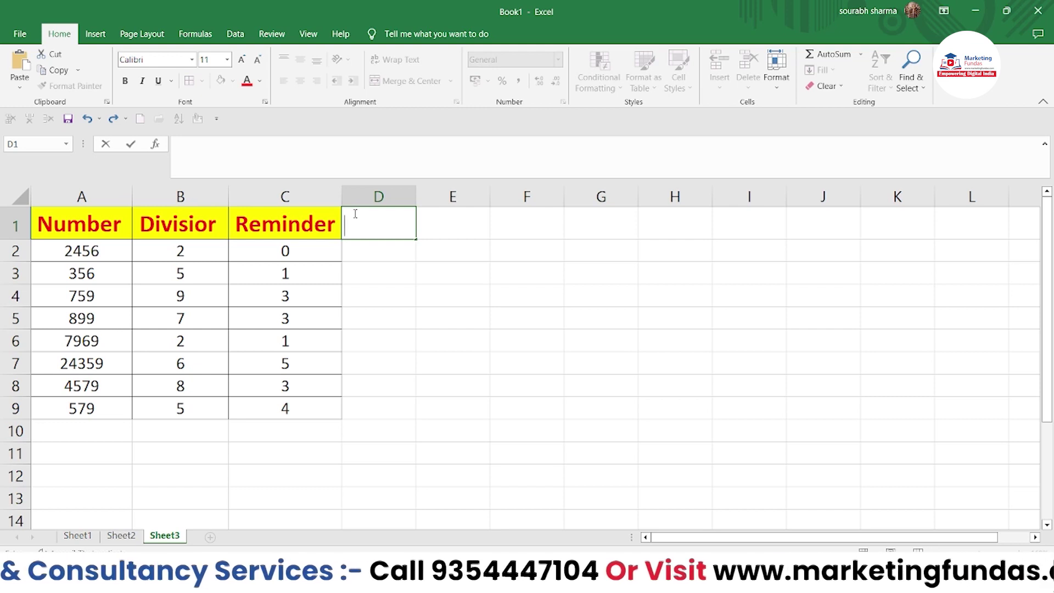
- Replace all the divisors in B2:B9 with 2
{"action": "left_click", "coordinate": [163, 254]}
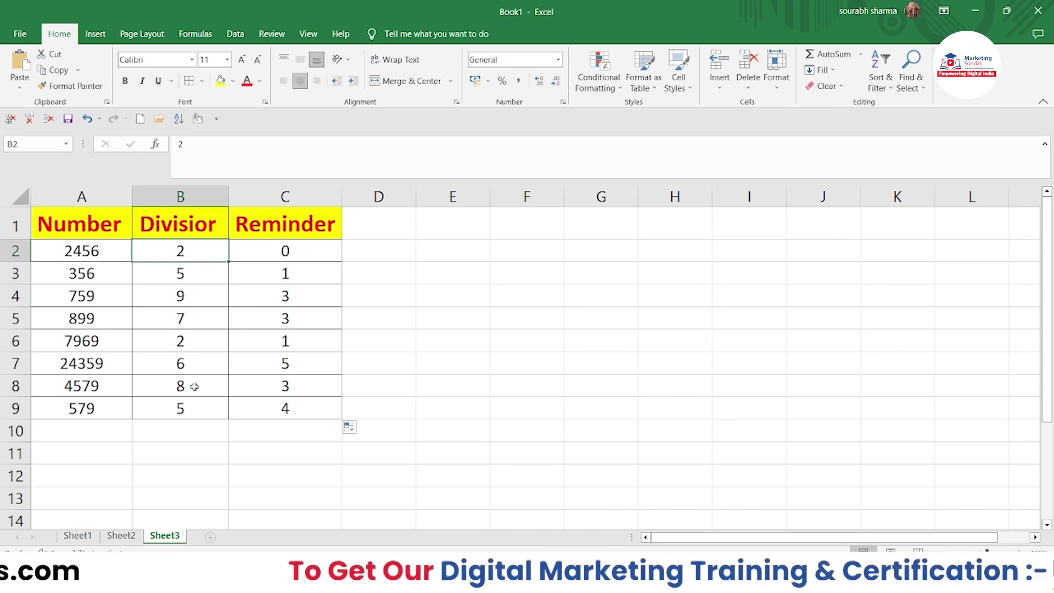
{"action": "left_click_drag", "start_coordinate": [190, 408], "coordinate": [199, 254]}
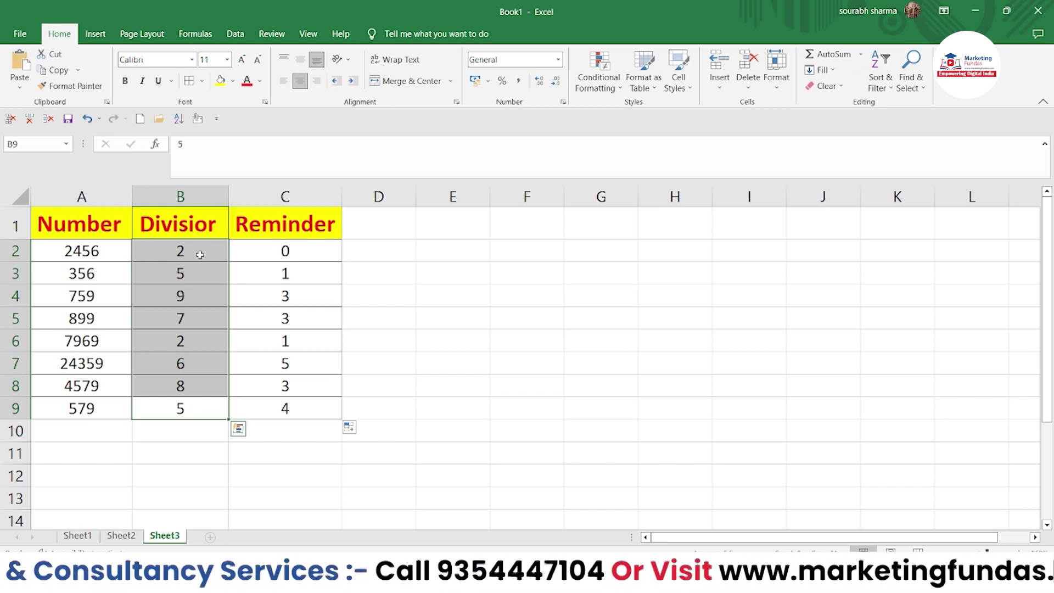
{"action": "type", "text": "2"}
{"action": "key", "text": "ctrl+Return"}
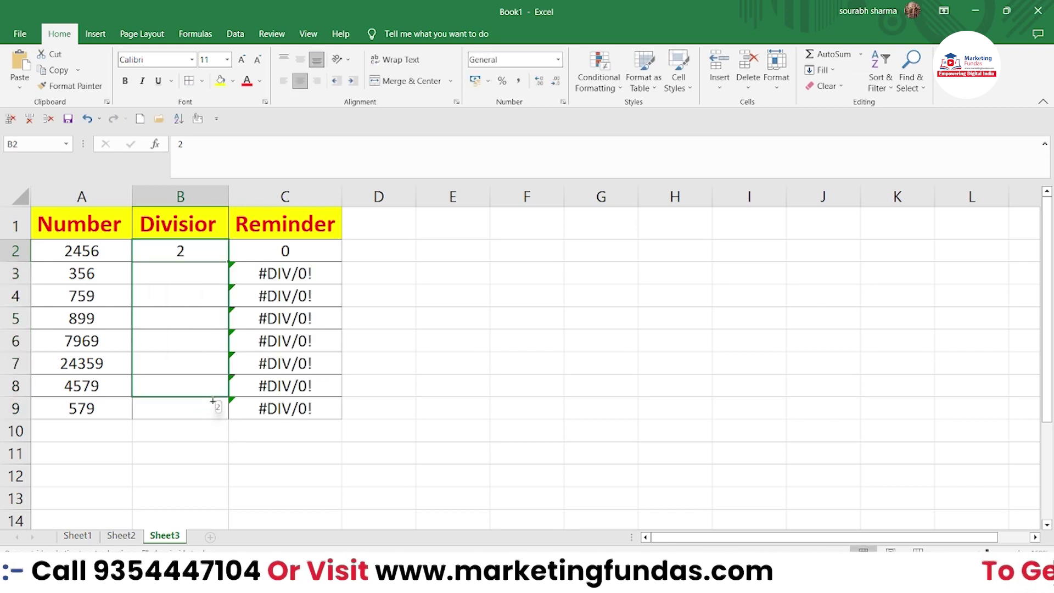
- Examine the remainders in C2:C9, comparing rows 2 and 3 with rows 4 to 9
{"action": "left_click_drag", "start_coordinate": [280, 409], "coordinate": [315, 252]}
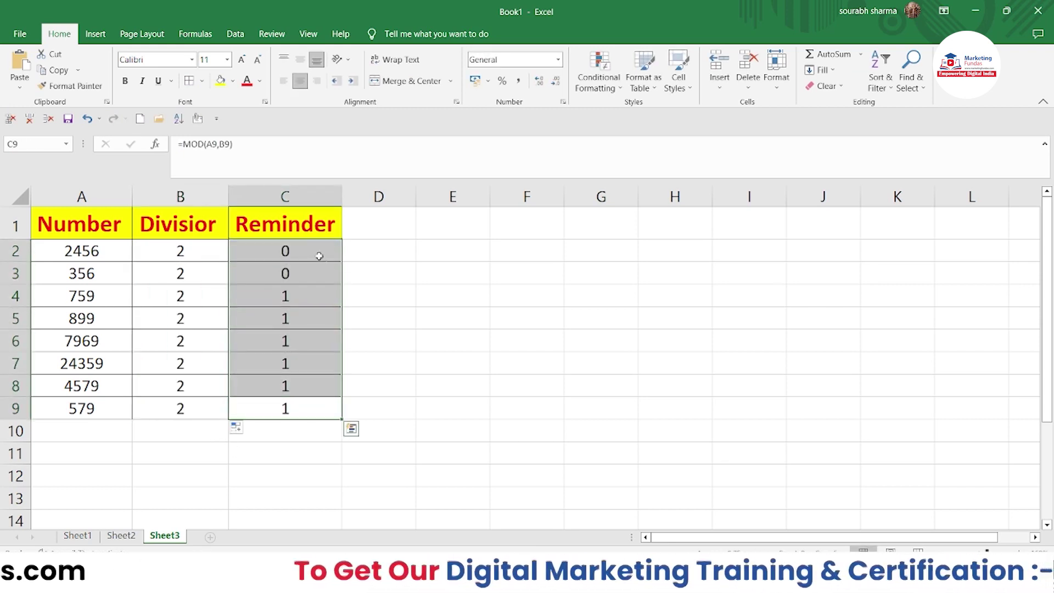
{"action": "left_click", "coordinate": [345, 272]}
{"action": "left_click", "coordinate": [291, 313]}
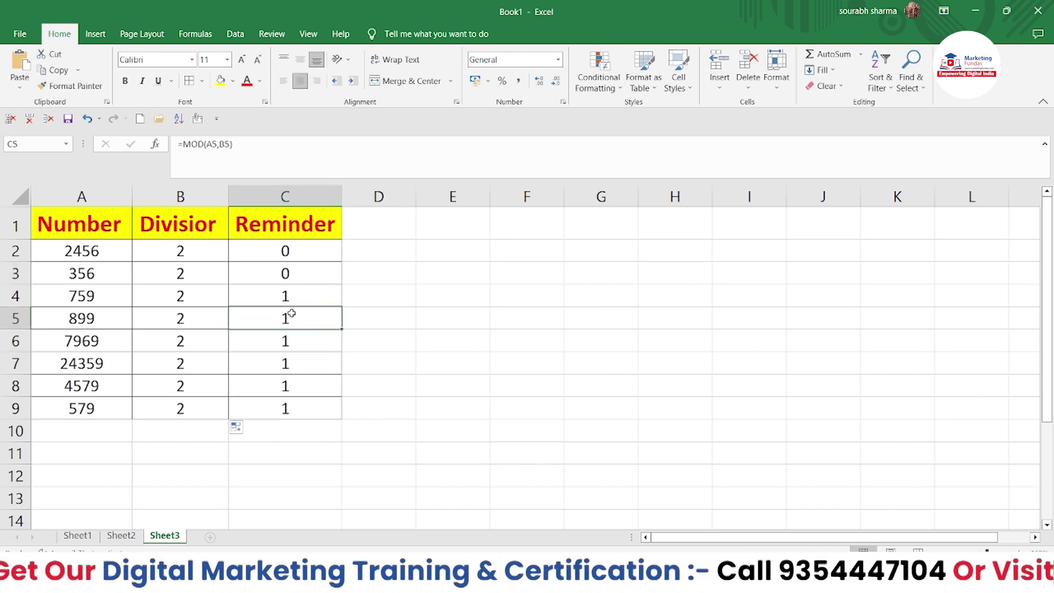
{"action": "left_click_drag", "start_coordinate": [291, 296], "coordinate": [302, 409]}
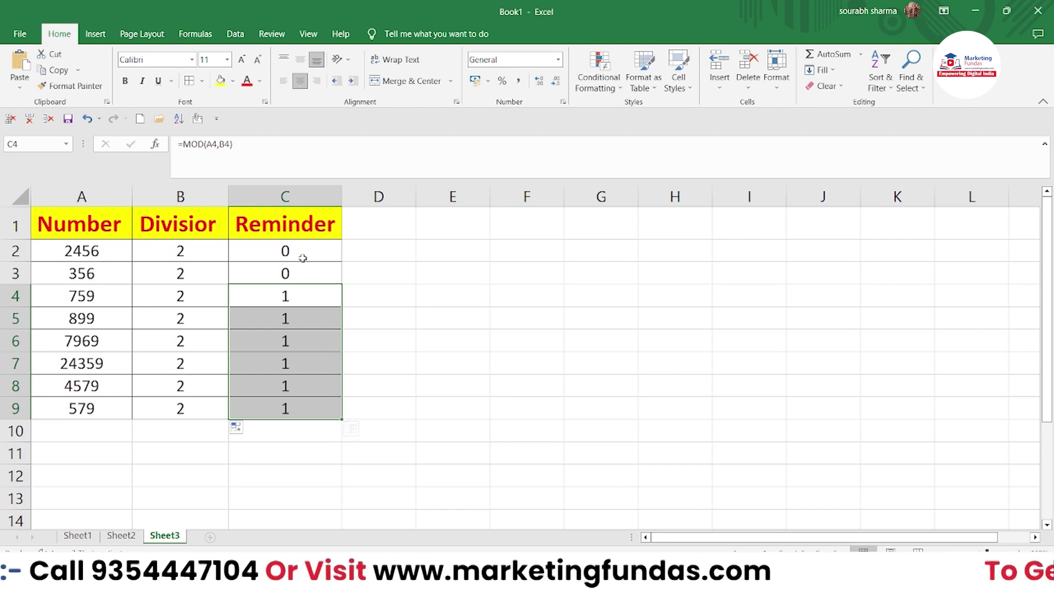
{"action": "mouse_move", "coordinate": [301, 262]}
{"action": "left_mouse_down"}
{"action": "mouse_move", "coordinate": [304, 281]}
{"action": "mouse_move", "coordinate": [304, 264]}
{"action": "left_mouse_up"}
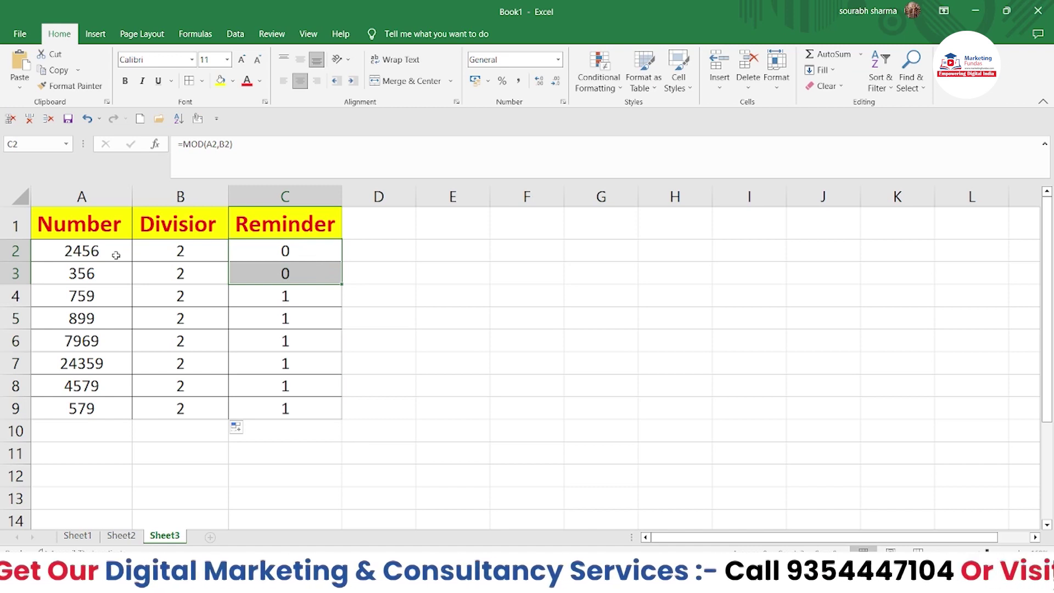
{"action": "left_click", "coordinate": [418, 289]}
{"action": "left_click", "coordinate": [295, 261]}
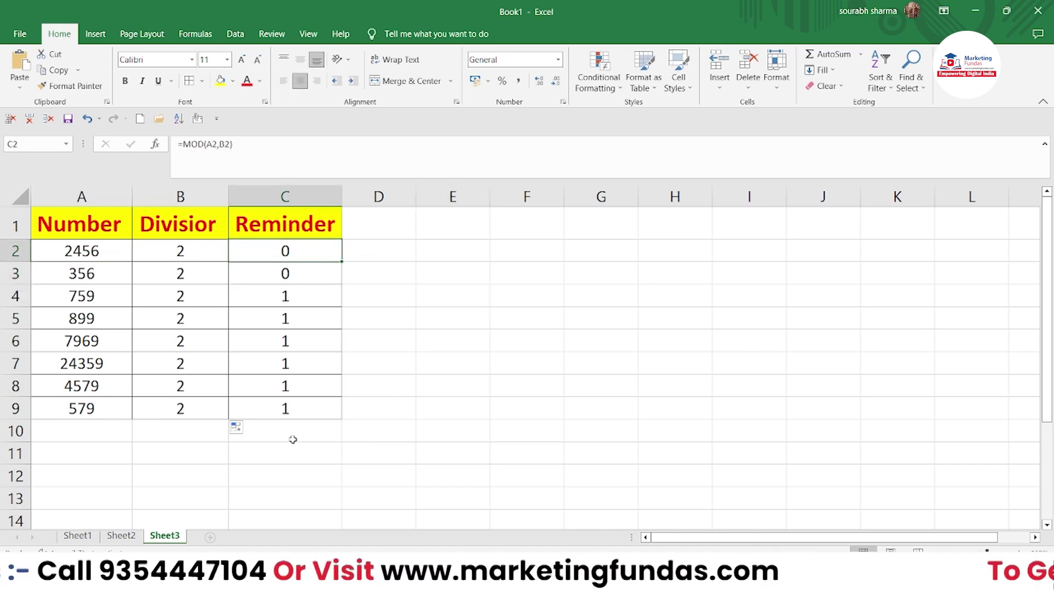
- Clear the remainder formulas in C2:C9 and enter =MOD(A2,B2) in C2 again
{"action": "left_click_drag", "start_coordinate": [293, 415], "coordinate": [297, 267]}
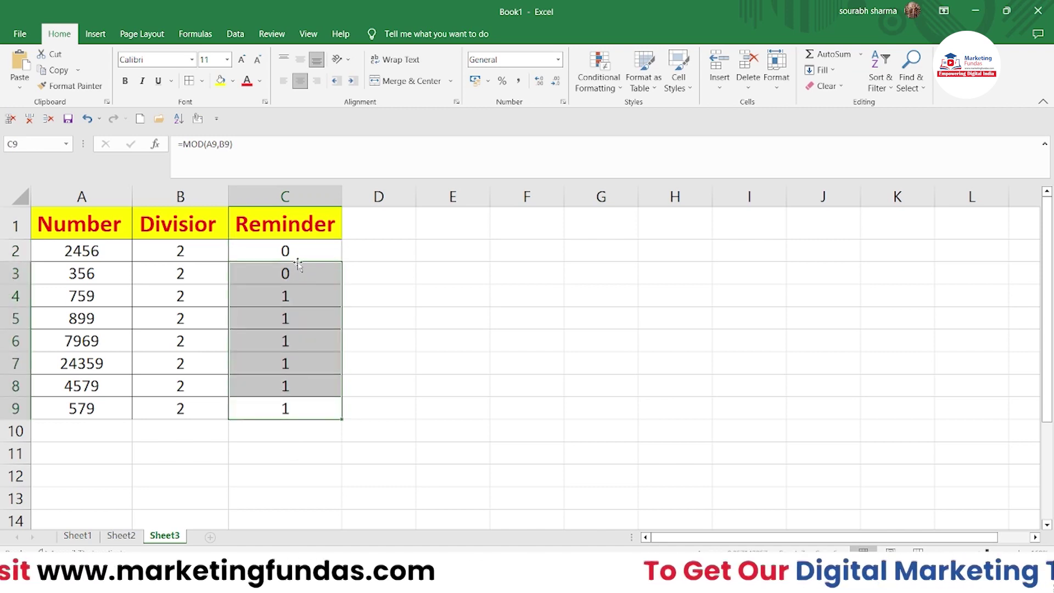
{"action": "key", "text": "ctrl+z"}
{"action": "key", "text": "ctrl+z"}
{"action": "type", "text": "="}
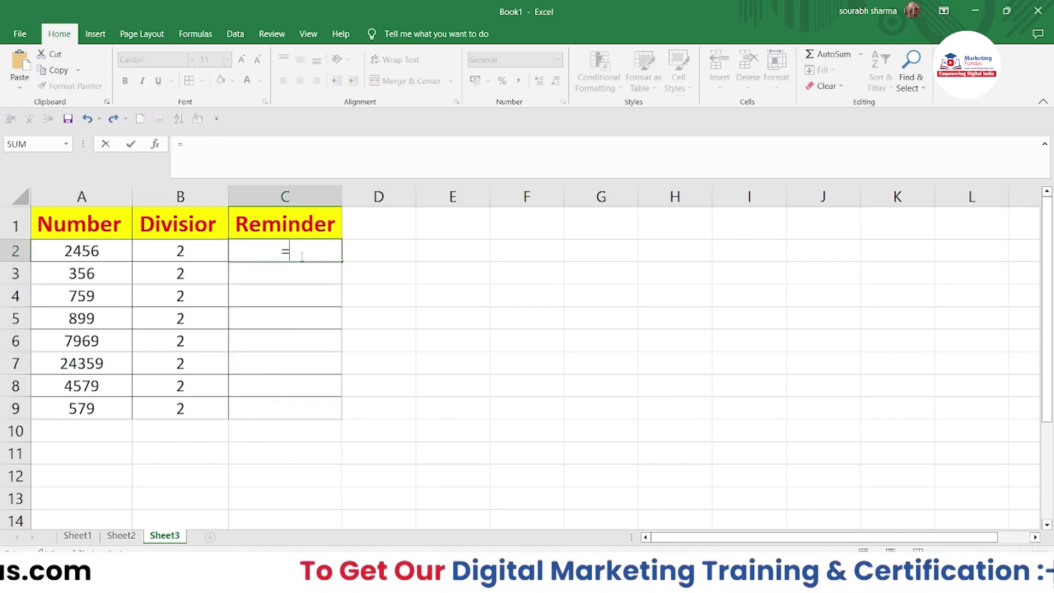
{"action": "type", "text": "mod("}
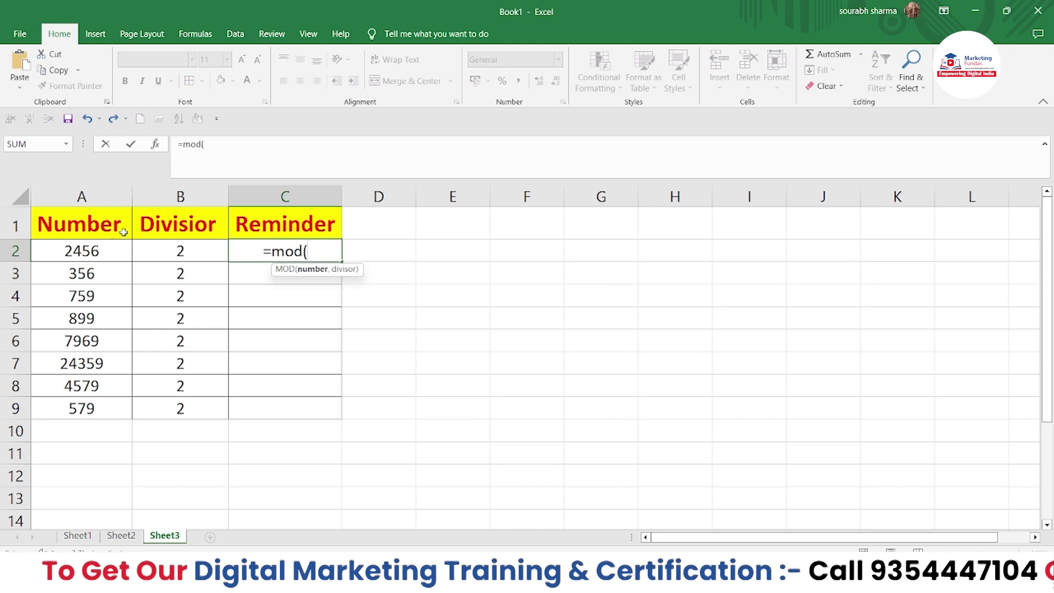
{"action": "left_click", "coordinate": [102, 255]}
{"action": "type", "text": ","}
{"action": "left_click", "coordinate": [207, 245]}
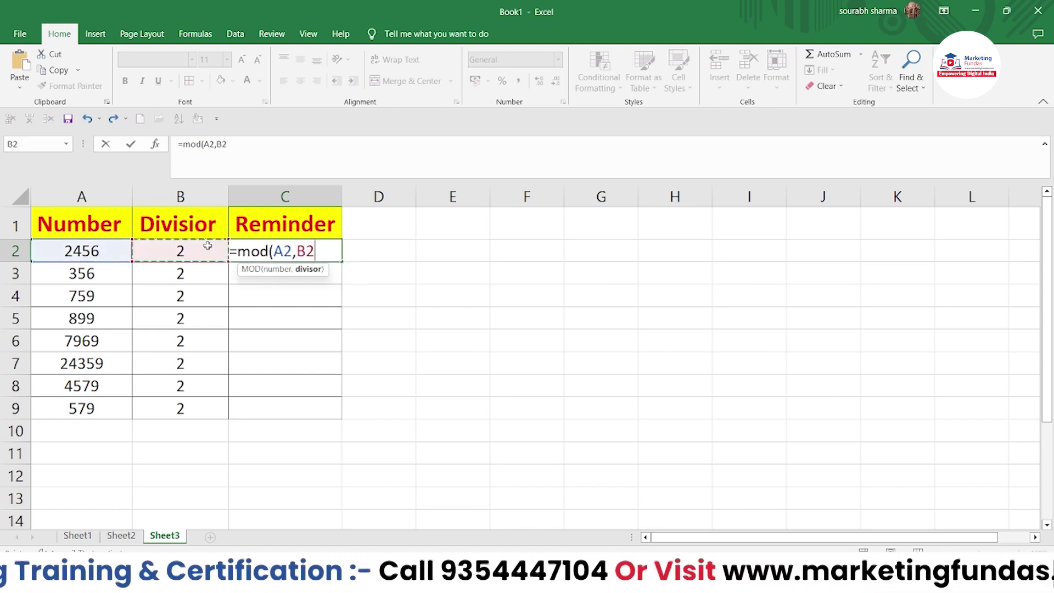
{"action": "type", "text": ")"}
{"action": "key", "text": "Return"}
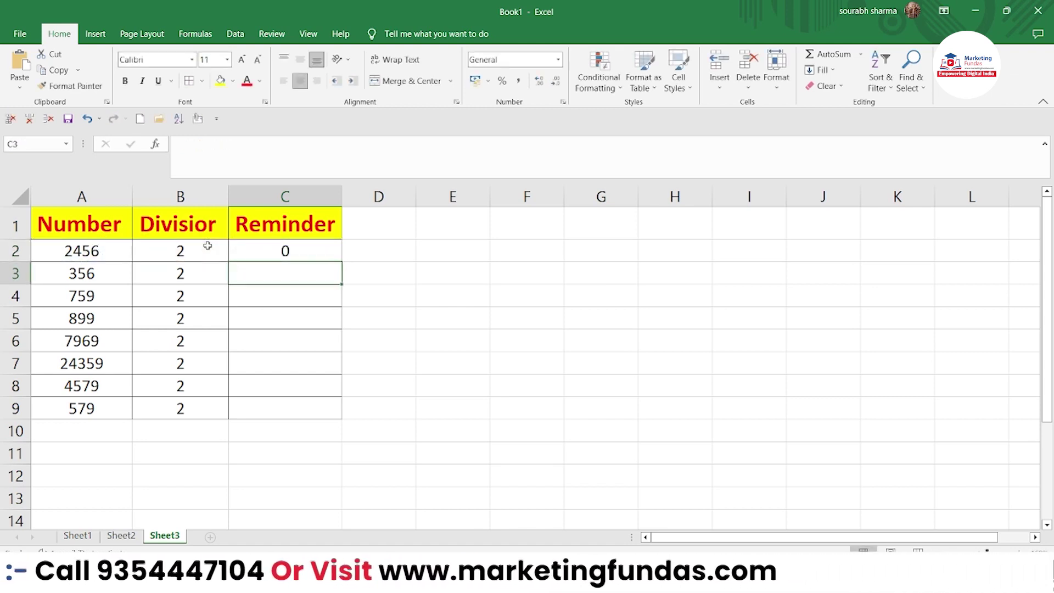
- Fill the MOD formula in C2 down the Reminder column to C9
{"action": "left_click", "coordinate": [331, 250]}
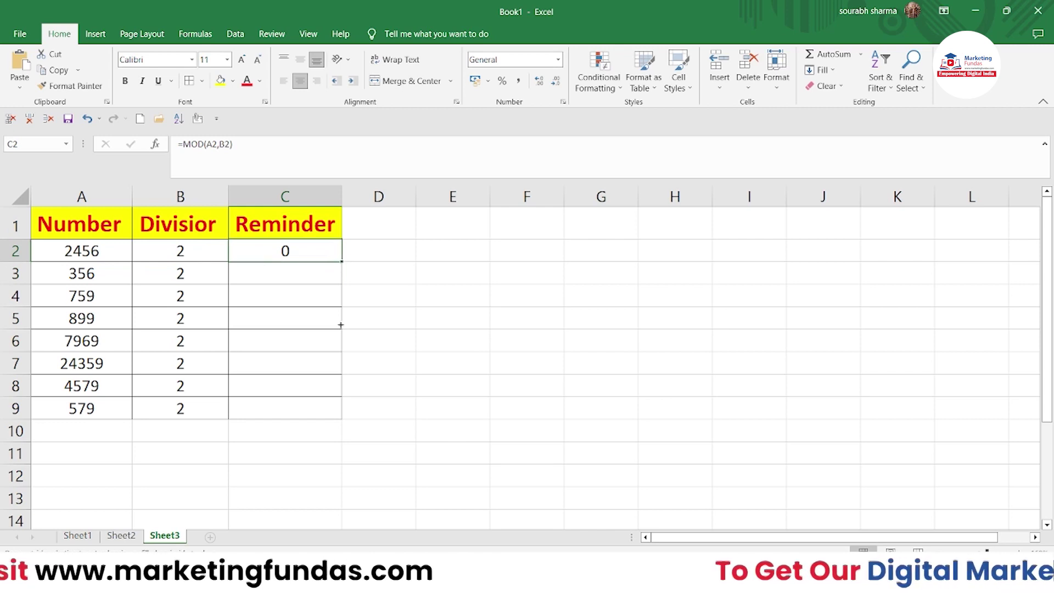
{"action": "left_click_drag", "start_coordinate": [340, 325], "coordinate": [372, 411]}
{"action": "left_click", "coordinate": [372, 412]}
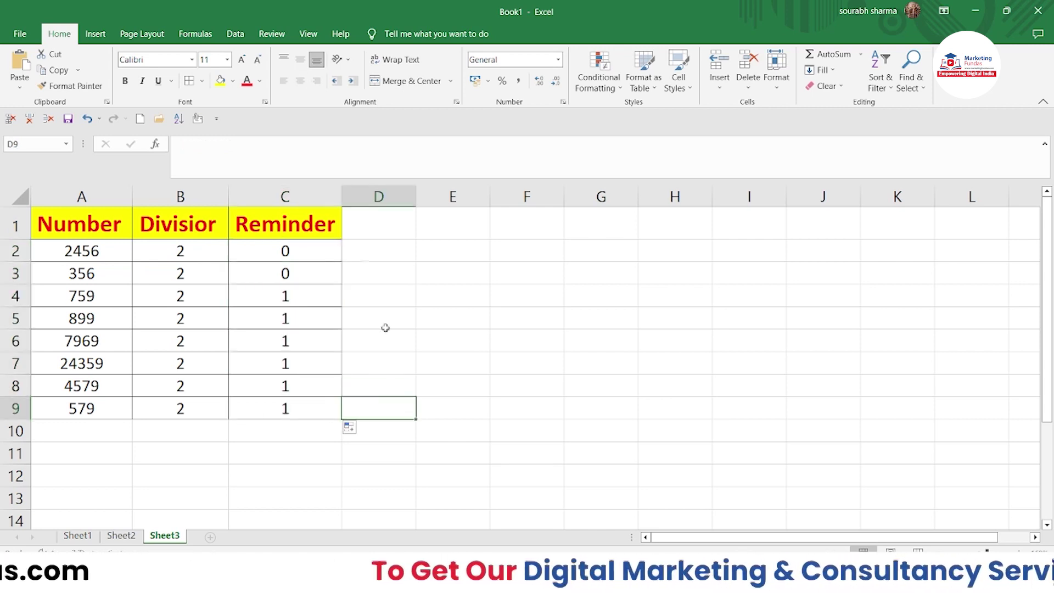
- Add an "Odd / Even" header in D1 formatted like the Reminder header, and extend the table borders down D2:D9
{"action": "left_click", "coordinate": [364, 218]}
{"action": "type", "text": "O"}
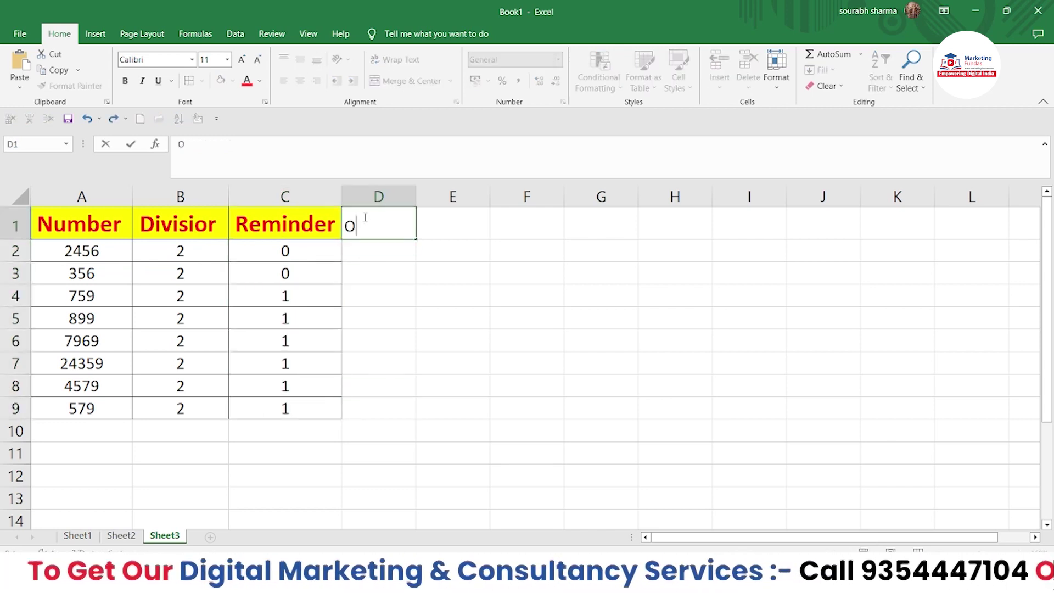
{"action": "type", "text": "dd / Ever n"}
{"action": "key", "text": "BackSpace"}
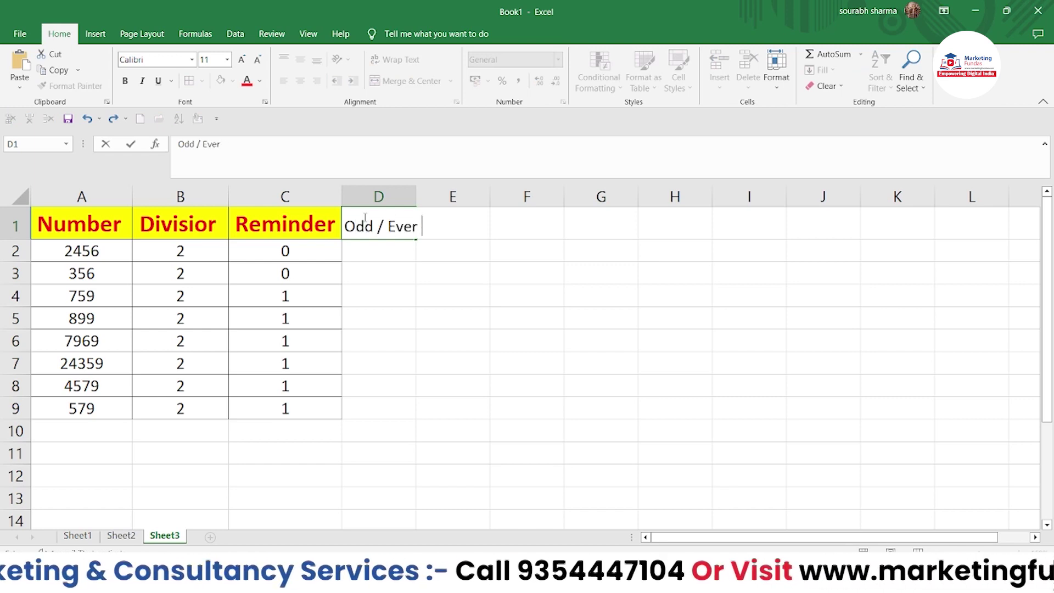
{"action": "type", "text": "n"}
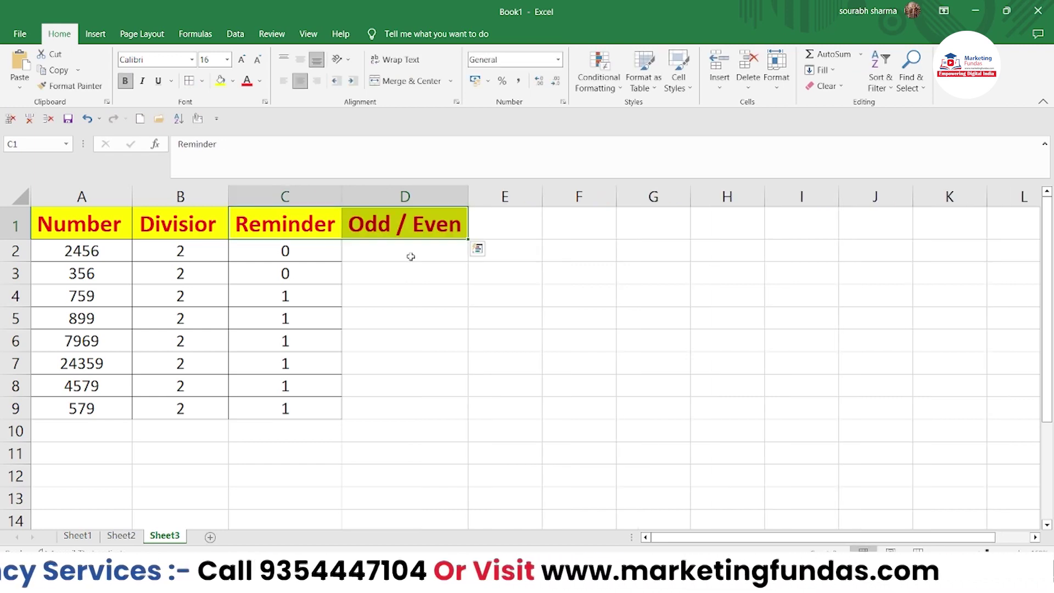
{"action": "left_click_drag", "start_coordinate": [412, 251], "coordinate": [411, 292]}
{"action": "left_click", "coordinate": [554, 409]}
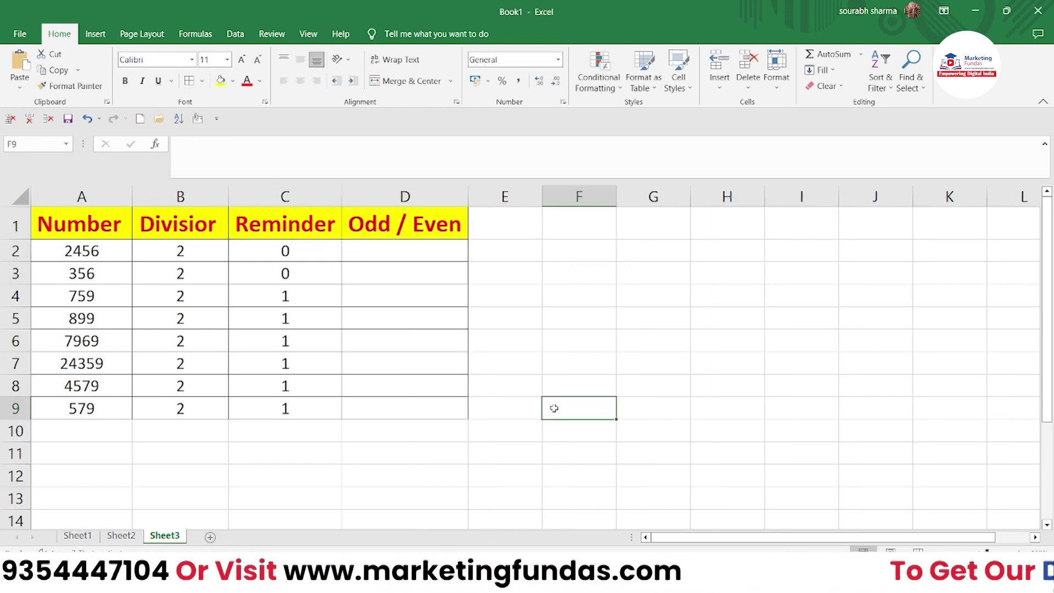
{"action": "left_click", "coordinate": [380, 257]}
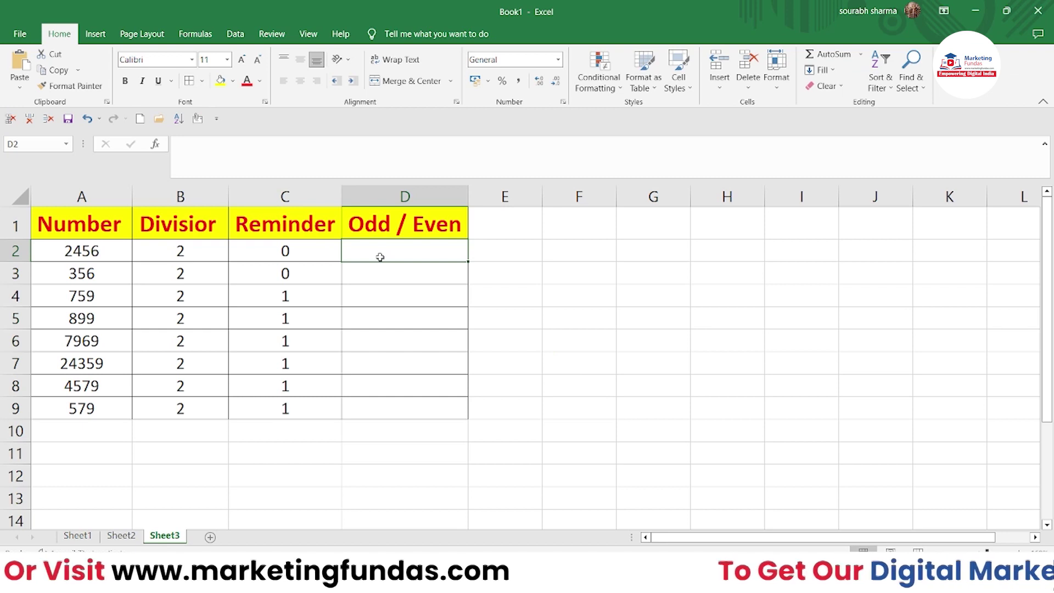
{"action": "type", "text": "="}
{"action": "key", "text": "BackSpace"}
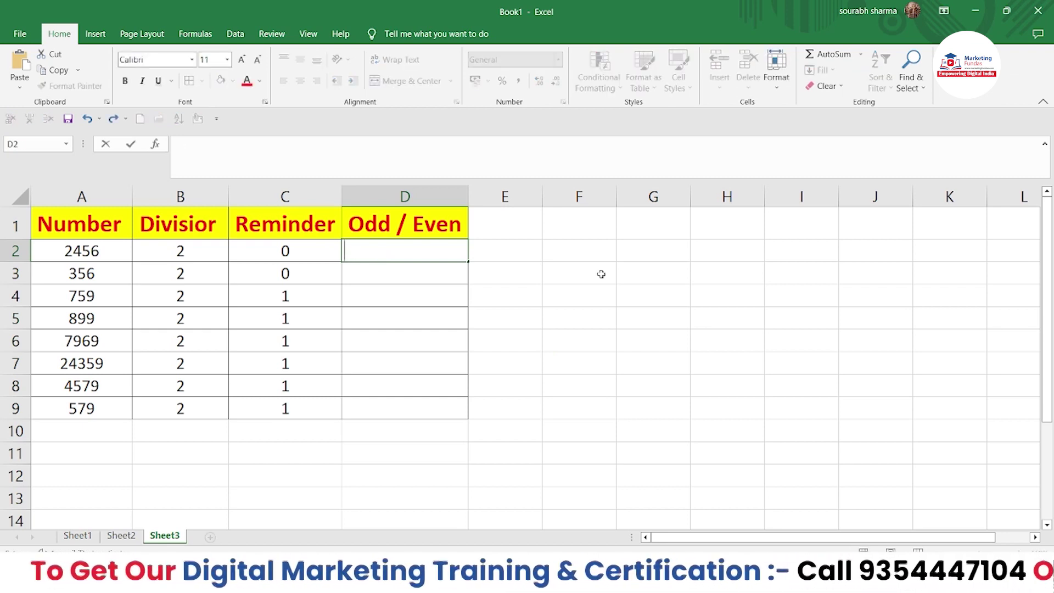
- Enter =IF(C2=0,"Even","Odd") in D2 to classify the first number from its remainder
{"action": "type", "text": "=if"}
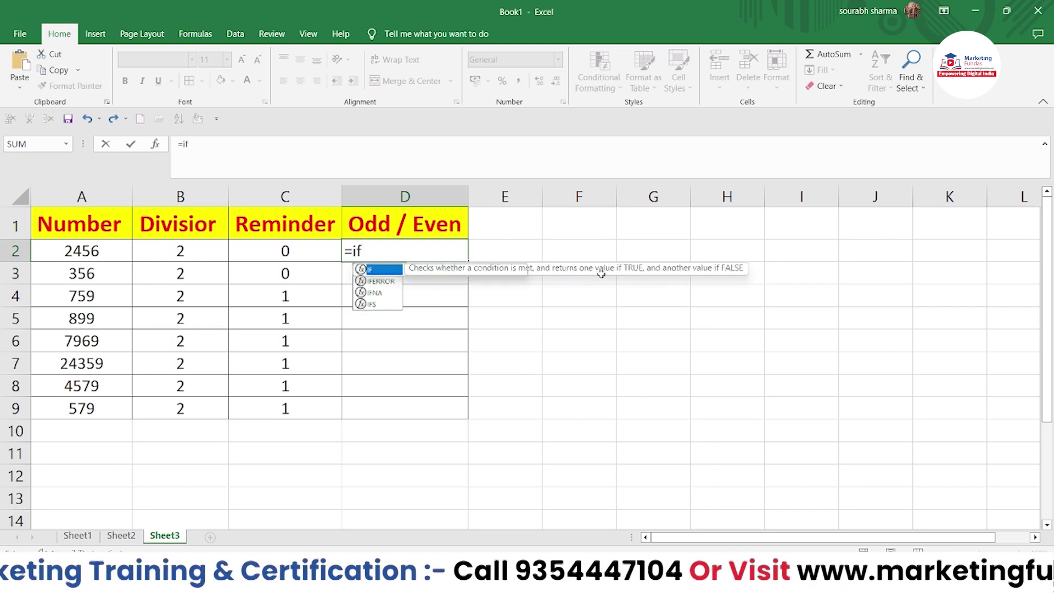
{"action": "type", "text": "("}
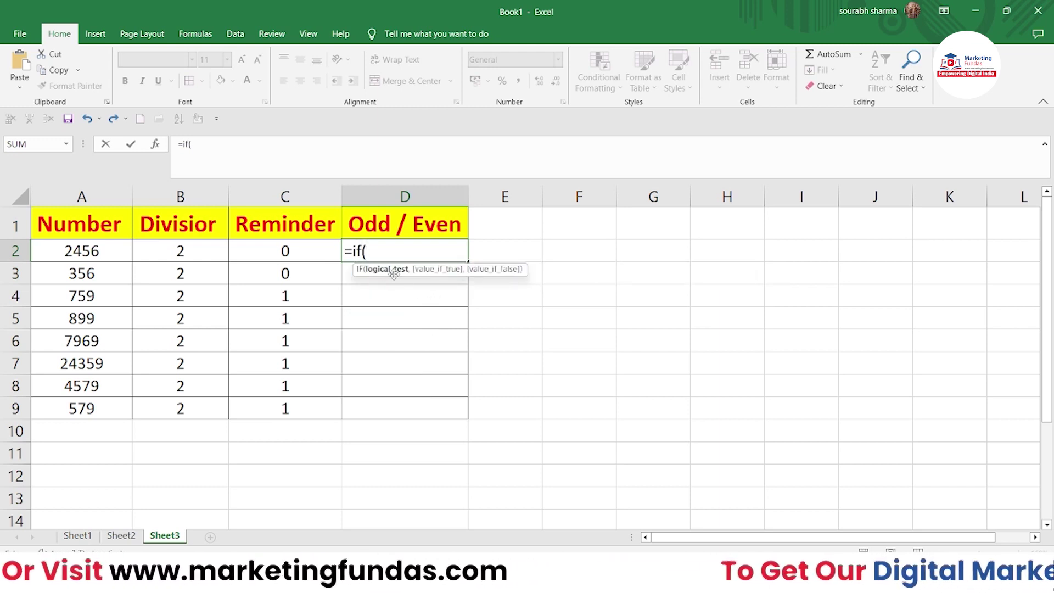
{"action": "left_click", "coordinate": [304, 251]}
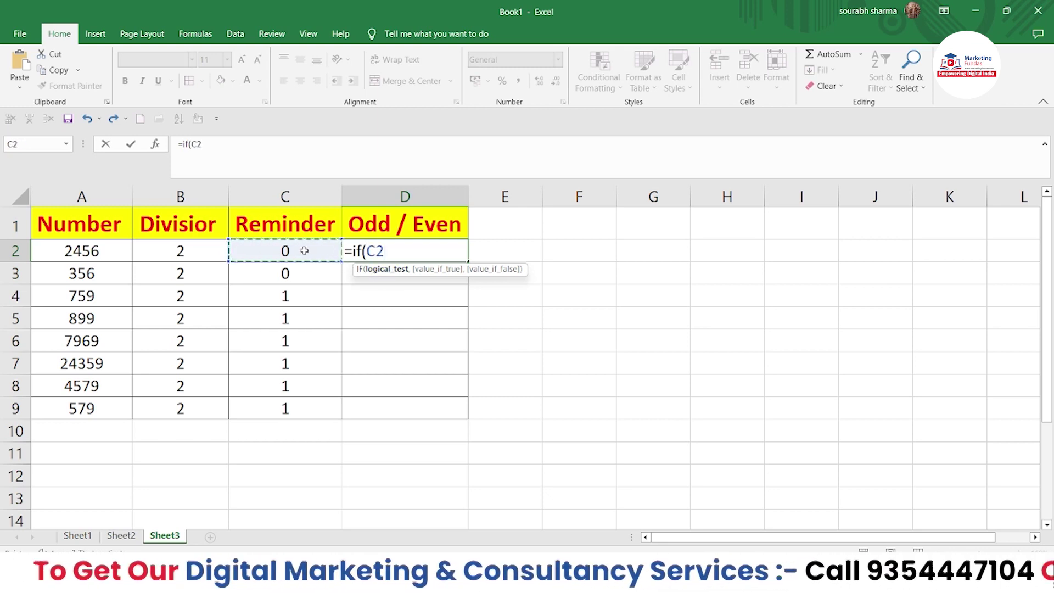
{"action": "type", "text": "="}
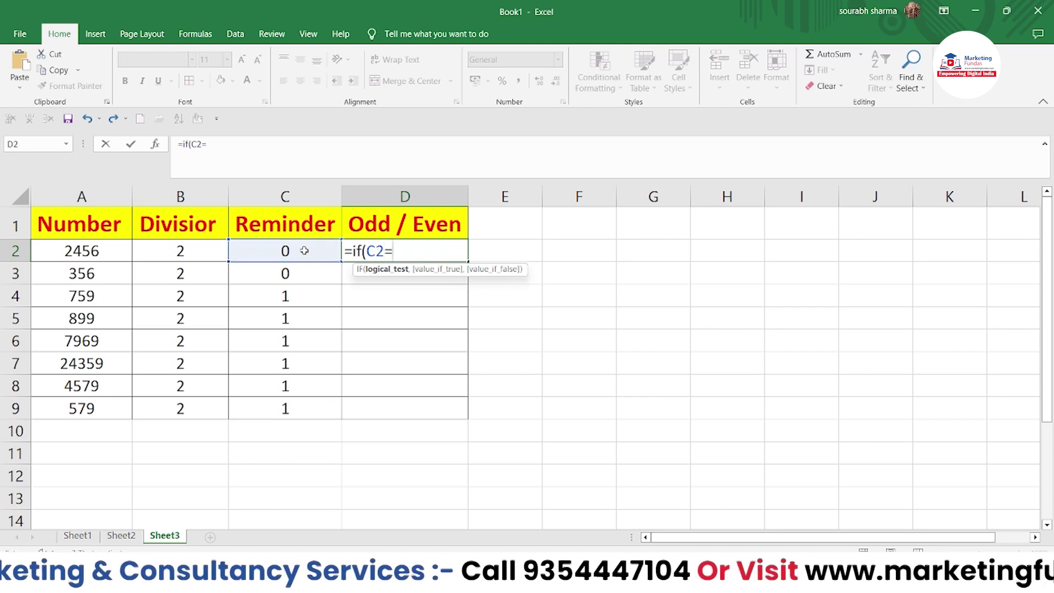
{"action": "type", "text": "0,"}
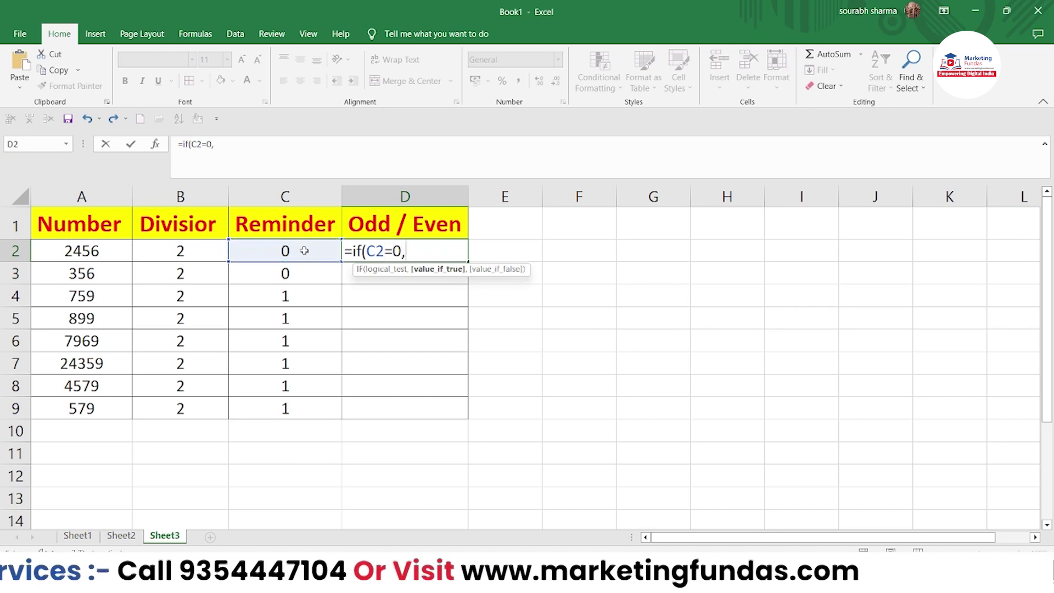
{"action": "type", "text": "\"E"}
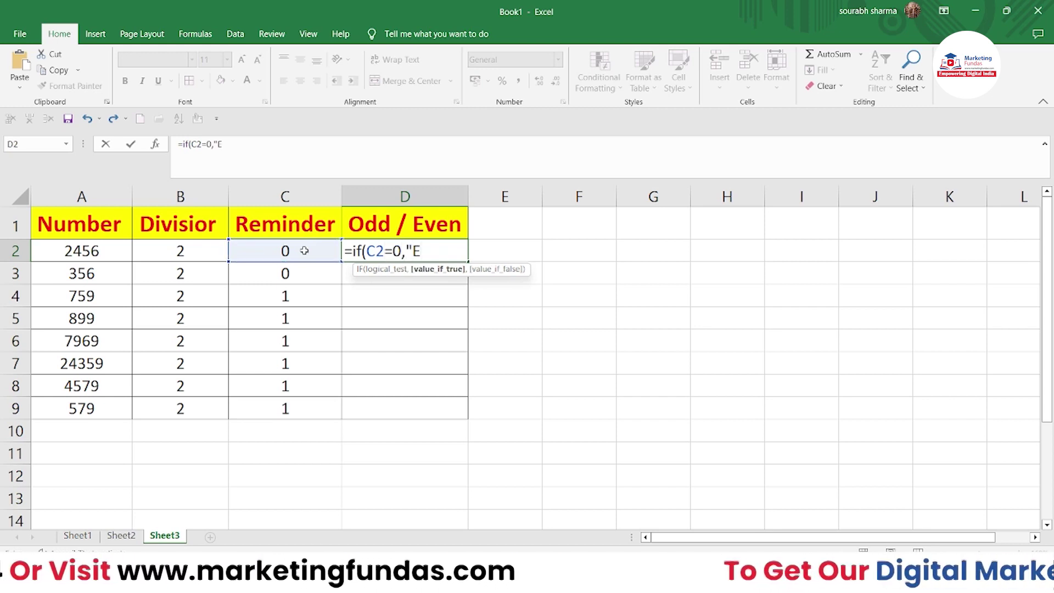
{"action": "type", "text": "ven\","}
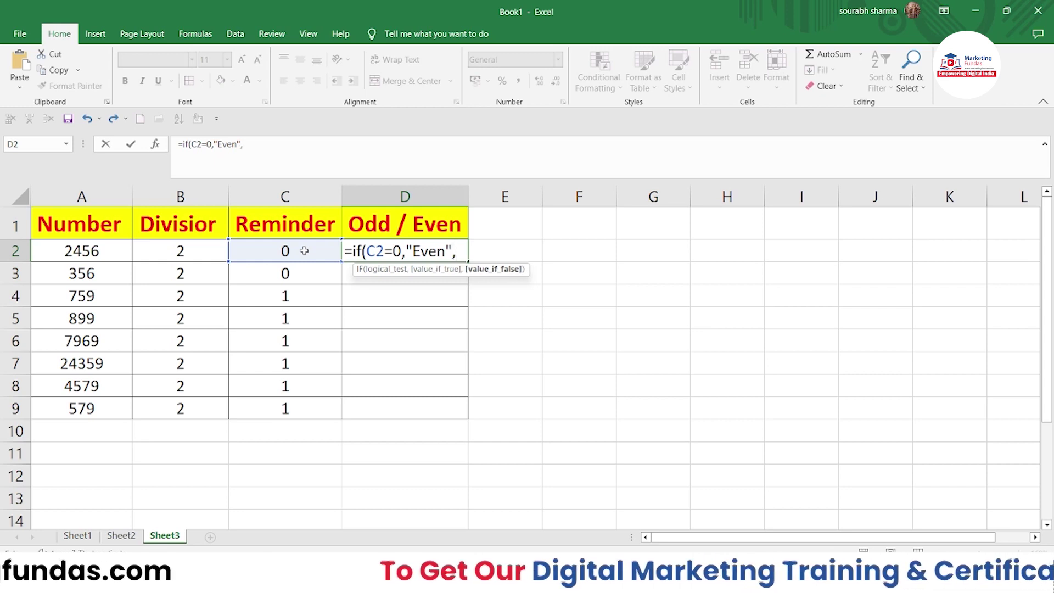
{"action": "type", "text": "\"Odd"}
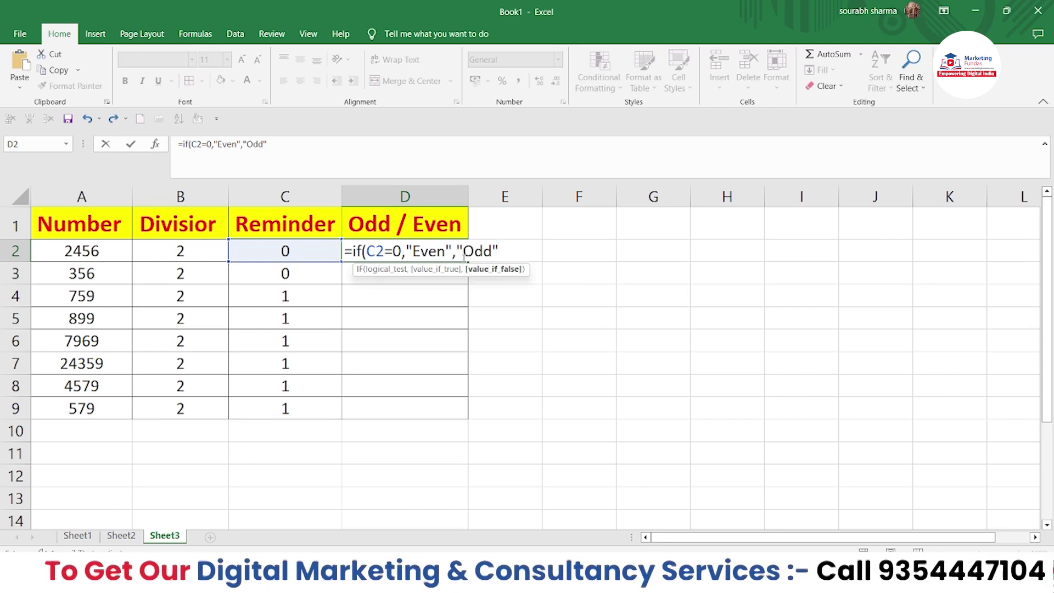
{"action": "type", "text": ")"}
{"action": "key", "text": "Return"}
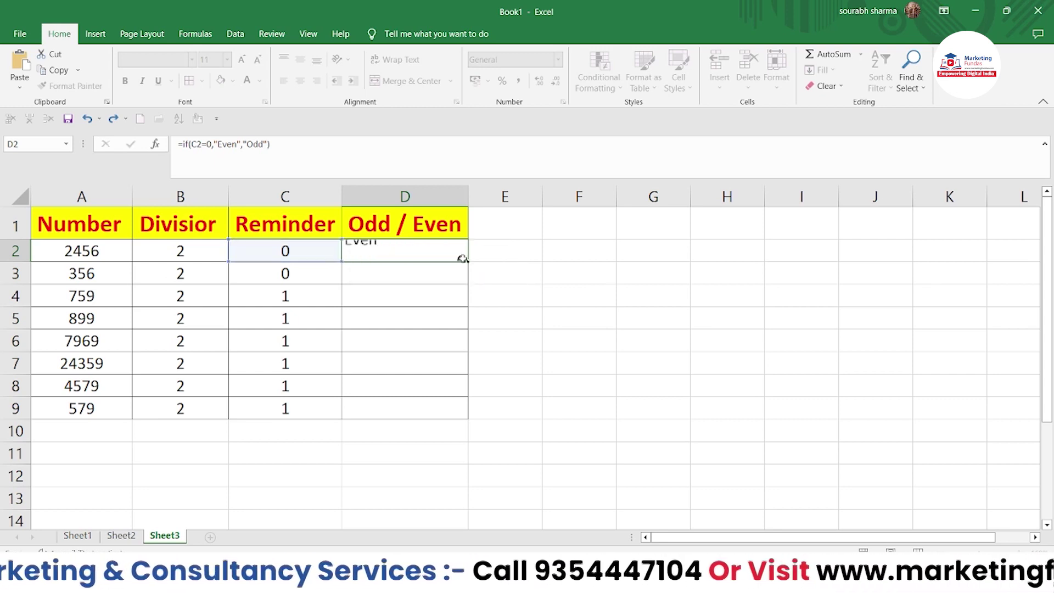
- Fill the IF formula in D2 down the Odd / Even column to D9
{"action": "left_click", "coordinate": [403, 251]}
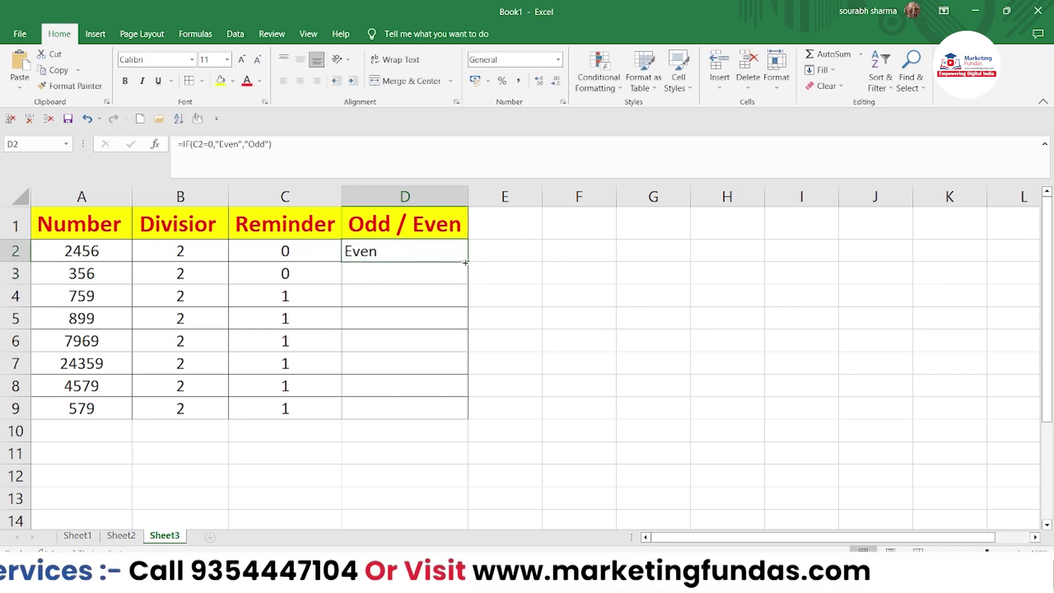
{"action": "left_click_drag", "start_coordinate": [467, 263], "coordinate": [467, 420]}
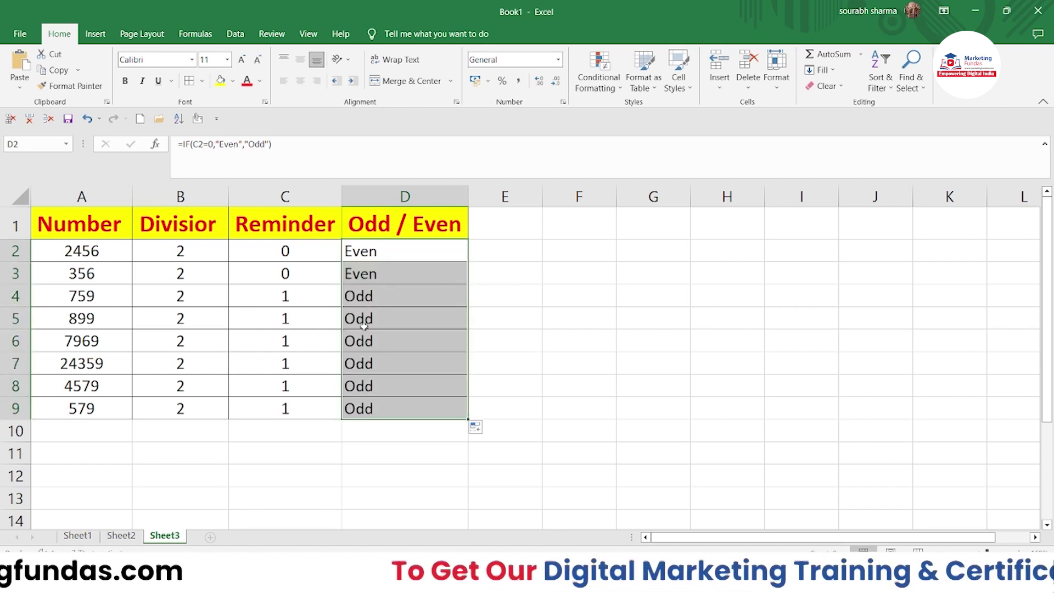
{"action": "left_click", "coordinate": [640, 332]}
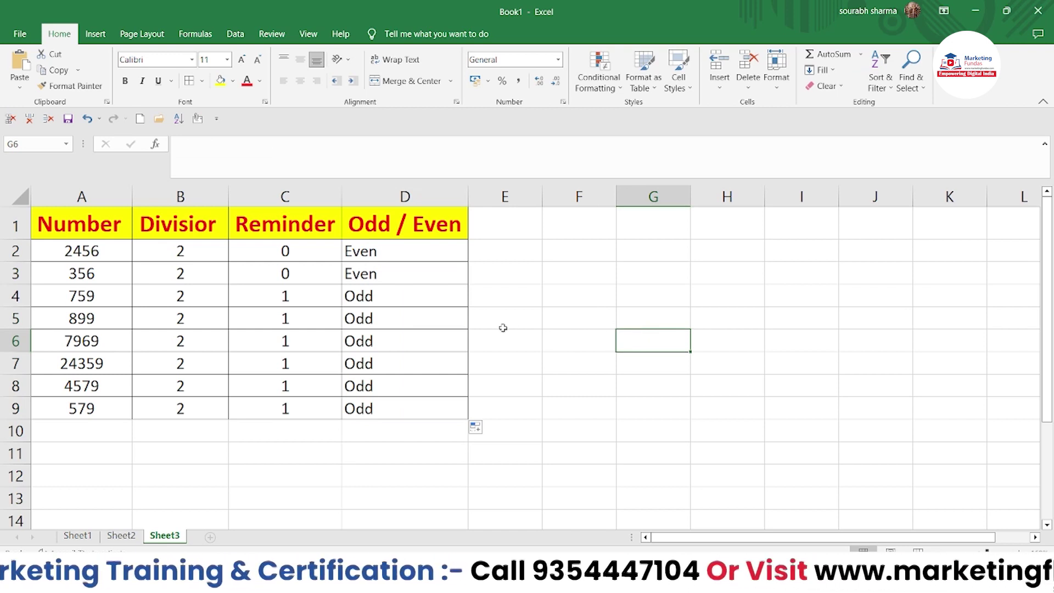
{"action": "double_click", "coordinate": [639, 344]}
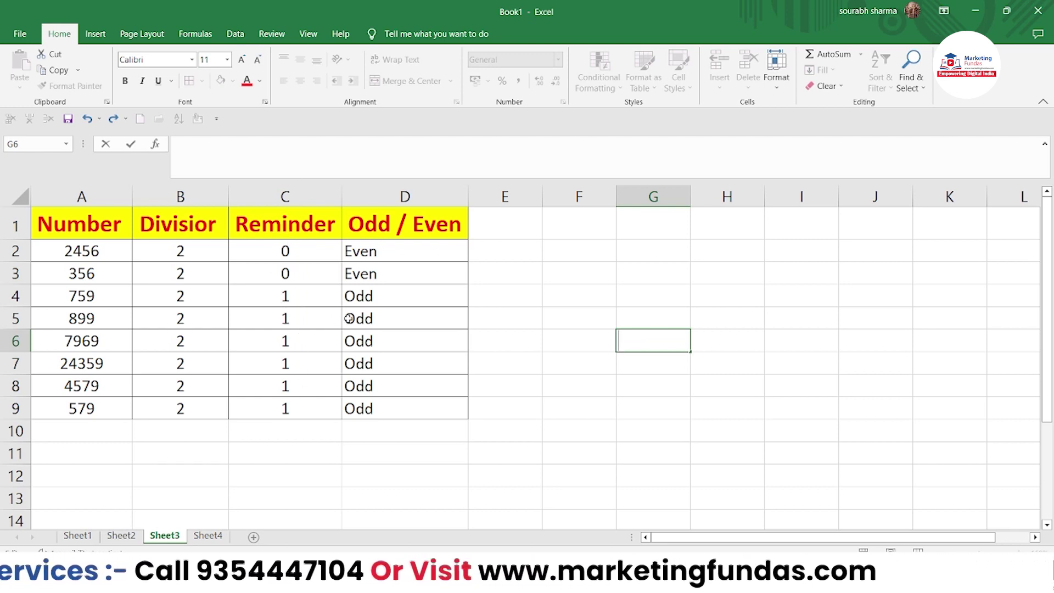
- Switch to Sheet4 with the student table of roll numbers and the empty Room No. column
{"action": "left_click", "coordinate": [208, 535]}
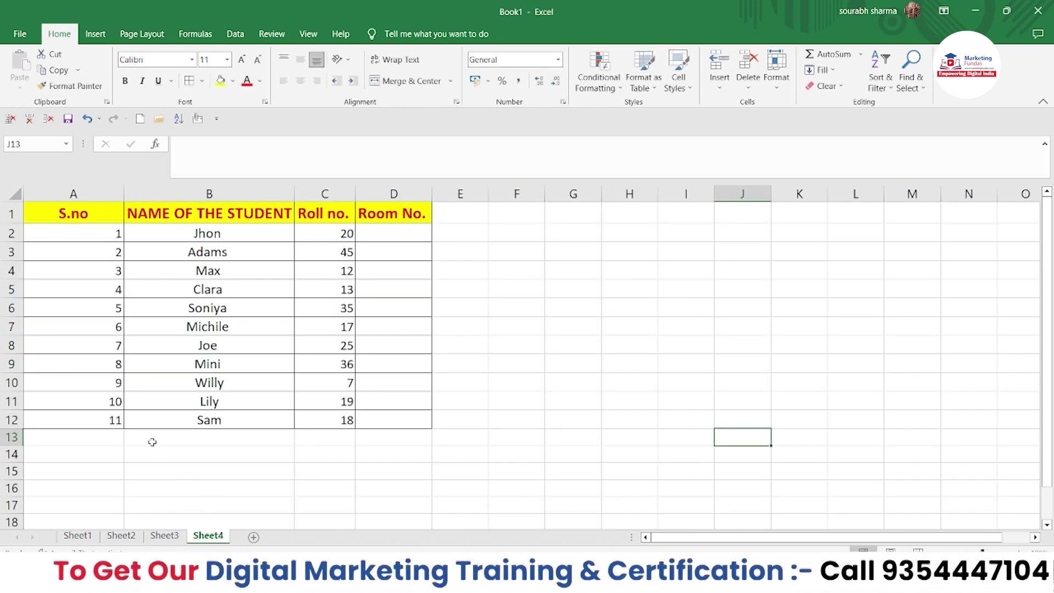
{"action": "key", "text": "F2"}
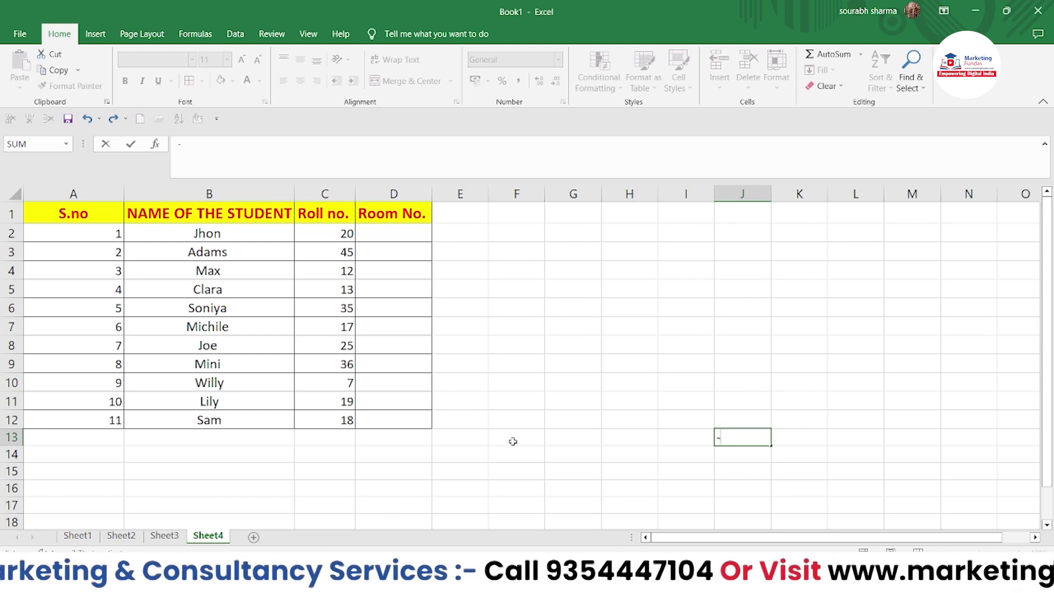
{"action": "key", "text": "Escape"}
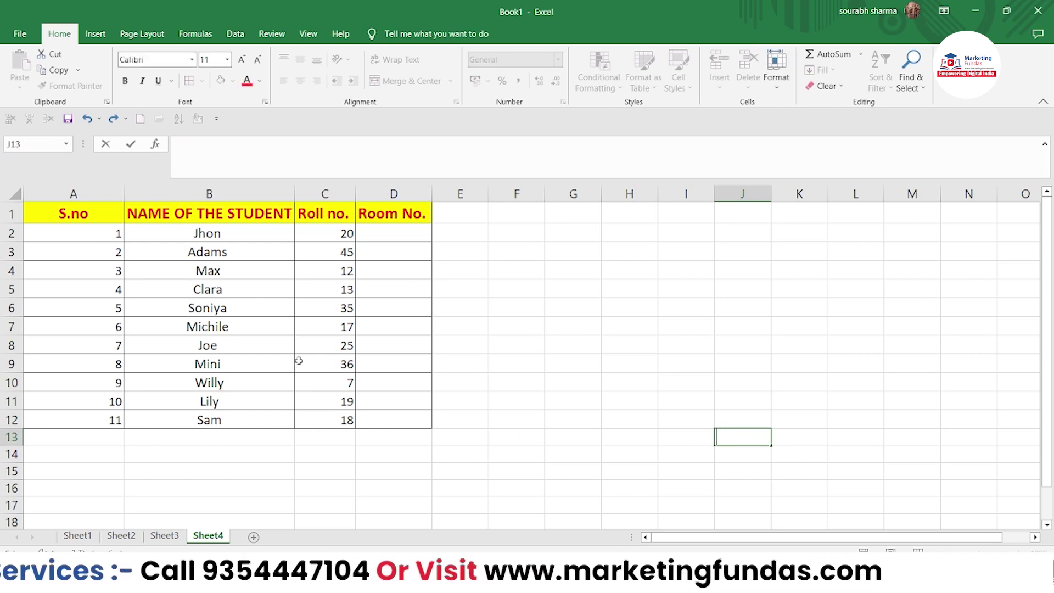